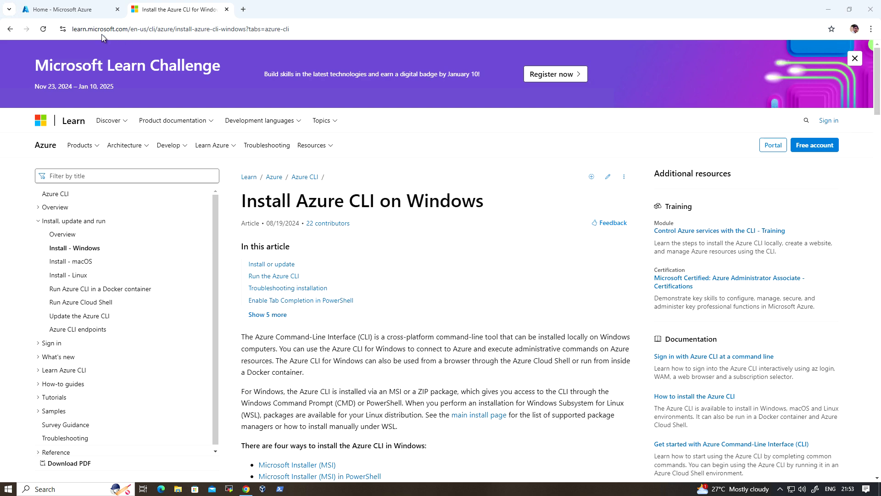
- Open Cloud Shell from the Azure portal home page, then return to the Azure CLI install article
{"action": "left_click", "coordinate": [73, 9]}
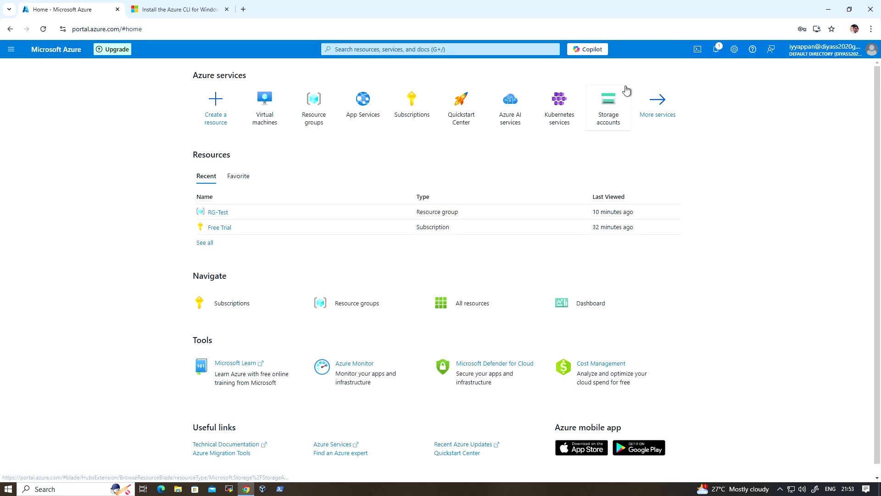
{"action": "left_click", "coordinate": [698, 50]}
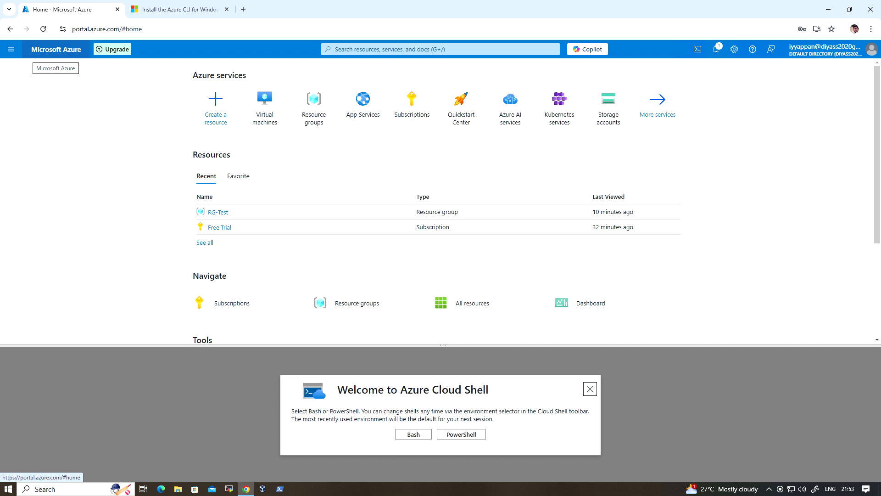
{"action": "left_click", "coordinate": [176, 9]}
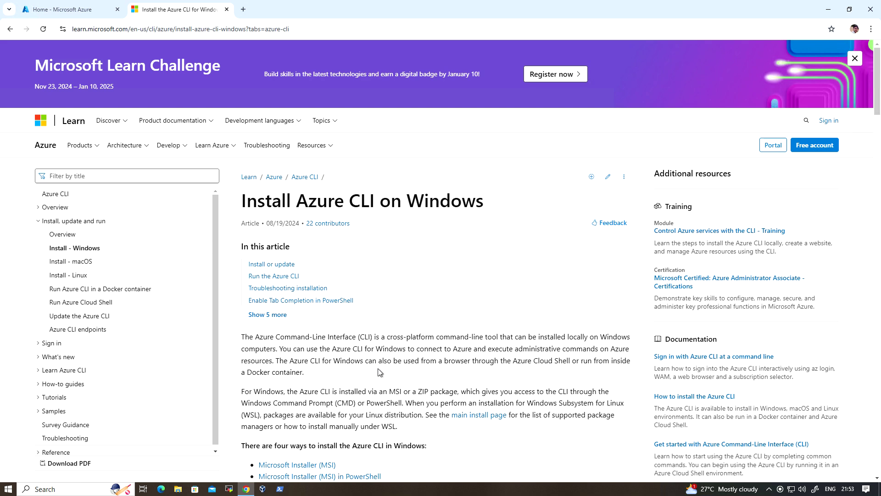
{"action": "scroll", "coordinate": [378, 369], "scroll_direction": "down", "scroll_amount": 2}
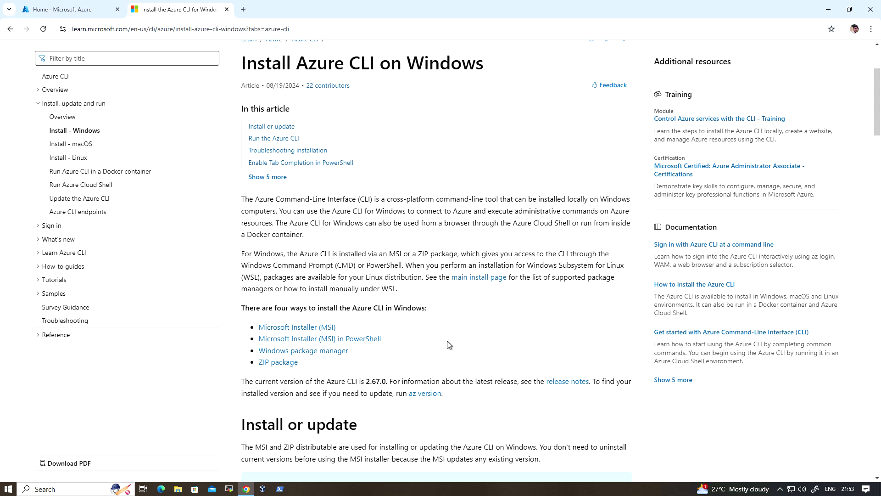
{"action": "scroll", "coordinate": [506, 419], "scroll_direction": "down", "scroll_amount": 2}
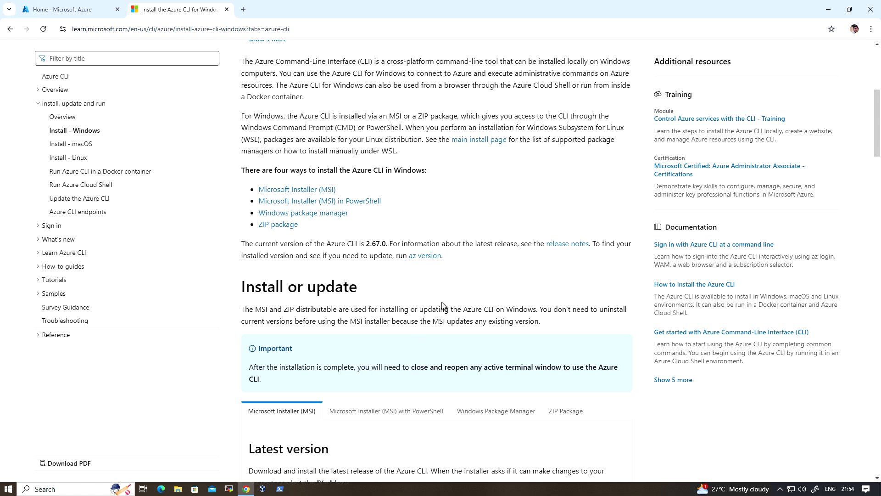
{"action": "scroll", "coordinate": [442, 302], "scroll_direction": "down", "scroll_amount": 3}
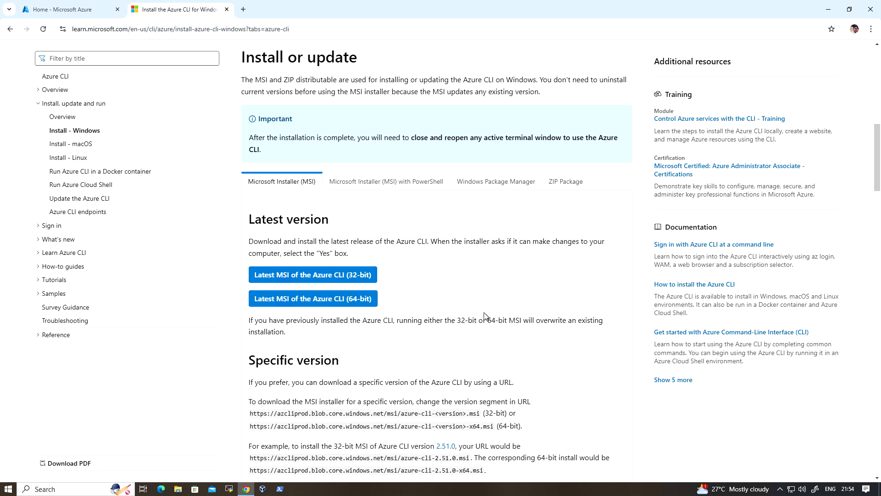
{"action": "scroll", "coordinate": [471, 290], "scroll_direction": "down", "scroll_amount": 1}
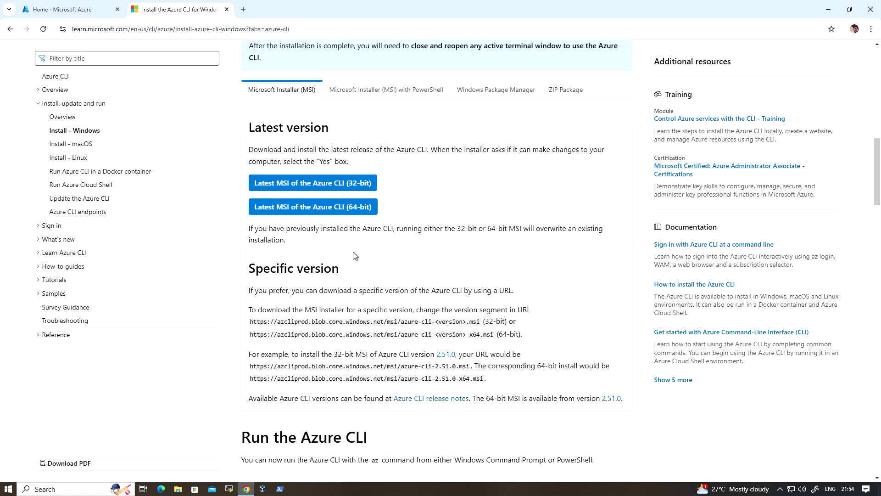
- Start the latest 64-bit Azure CLI MSI download and check its progress twice in Chrome downloads
{"action": "left_click", "coordinate": [326, 215]}
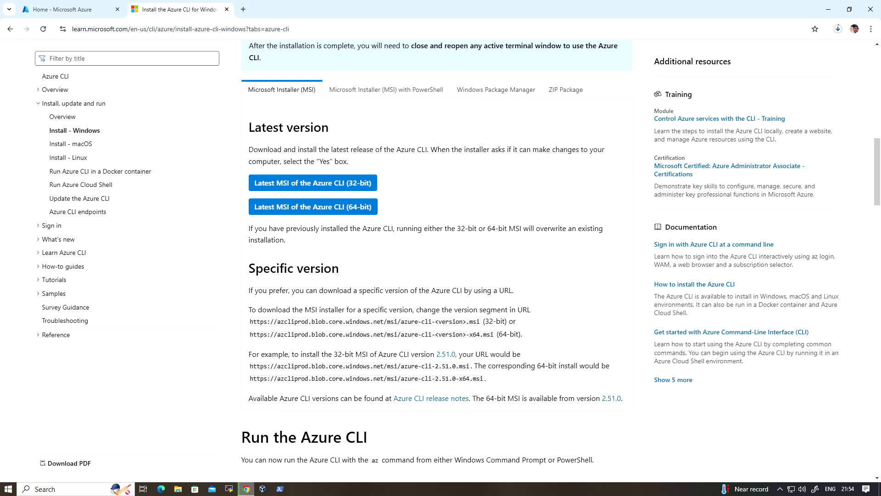
{"action": "left_click", "coordinate": [837, 29]}
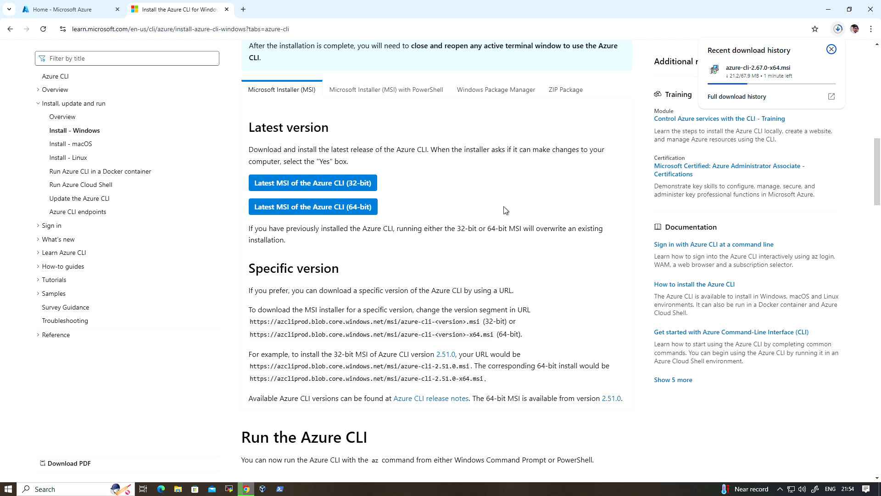
{"action": "scroll", "coordinate": [428, 244], "scroll_direction": "down", "scroll_amount": 3}
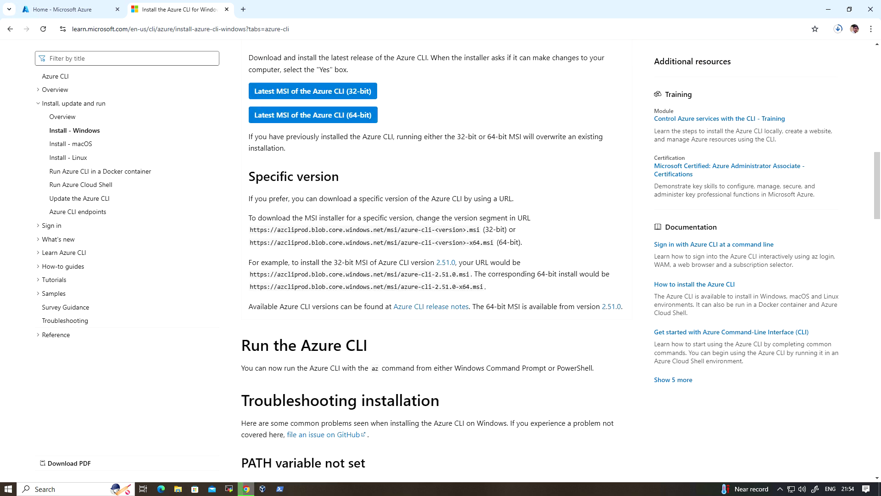
{"action": "scroll", "coordinate": [471, 262], "scroll_direction": "down", "scroll_amount": 2}
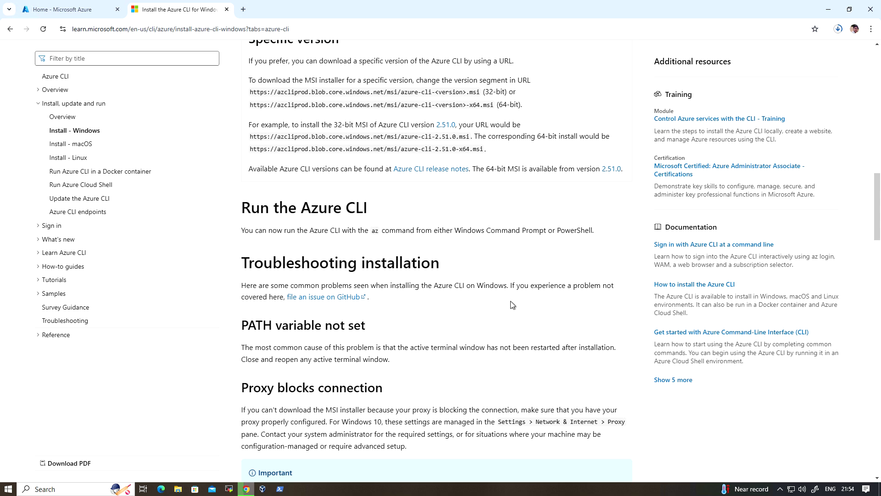
{"action": "scroll", "coordinate": [503, 324], "scroll_direction": "down", "scroll_amount": 2}
{"action": "scroll", "coordinate": [503, 324], "scroll_direction": "down", "scroll_amount": 2}
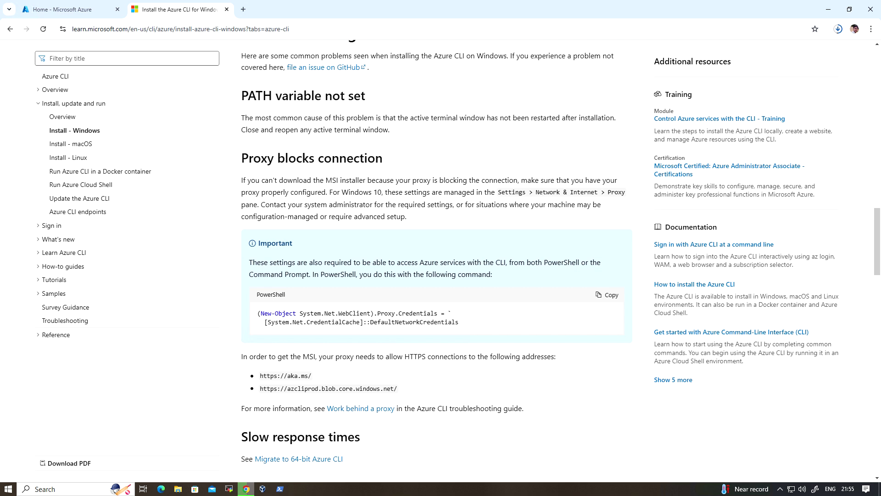
{"action": "left_click", "coordinate": [837, 29]}
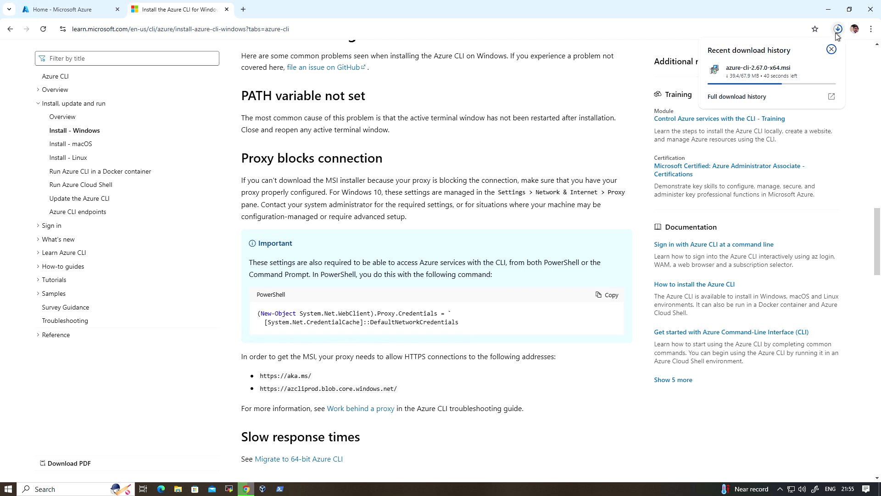
{"action": "scroll", "coordinate": [445, 349], "scroll_direction": "down", "scroll_amount": 1}
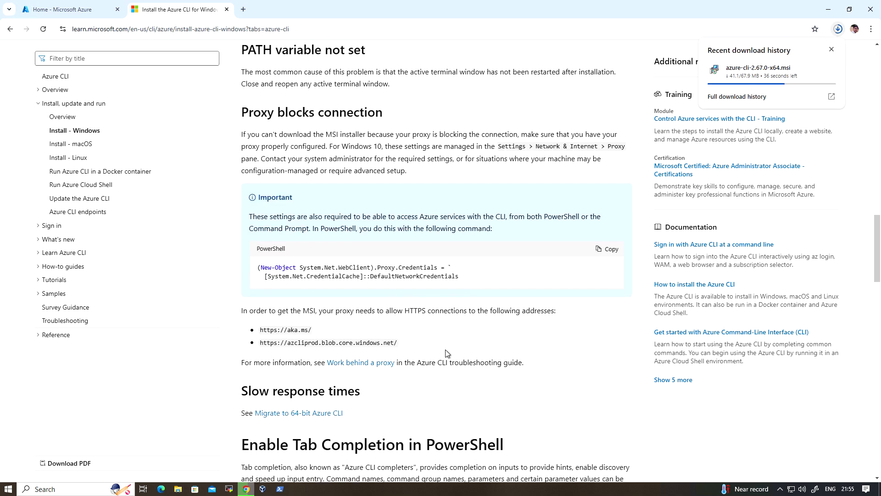
{"action": "scroll", "coordinate": [505, 315], "scroll_direction": "up", "scroll_amount": 4}
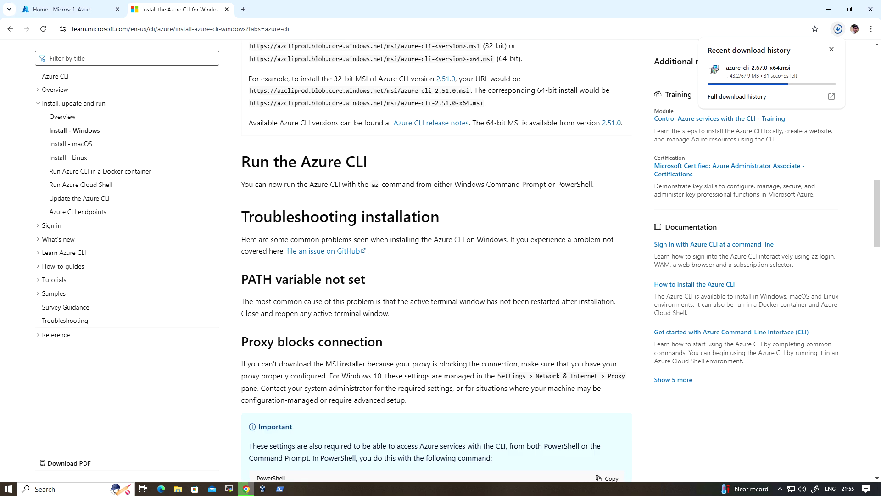
{"action": "scroll", "coordinate": [441, 275], "scroll_direction": "up", "scroll_amount": 3}
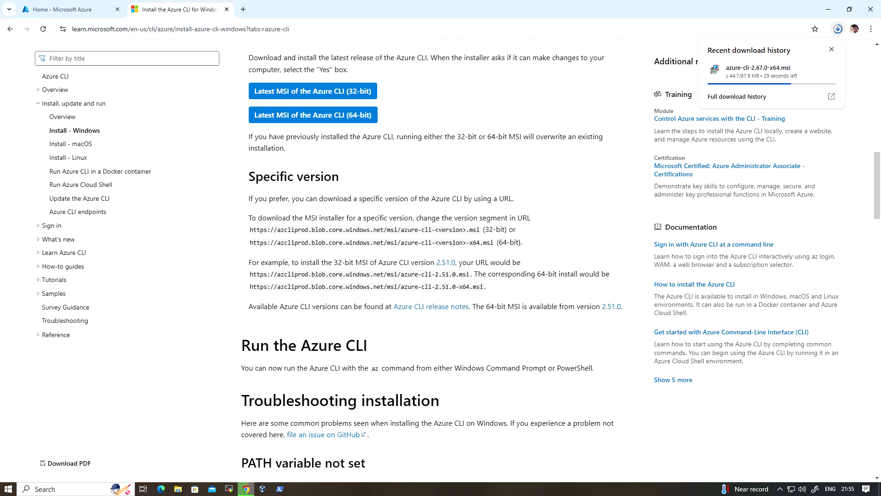
{"action": "scroll", "coordinate": [441, 275], "scroll_direction": "up", "scroll_amount": 3}
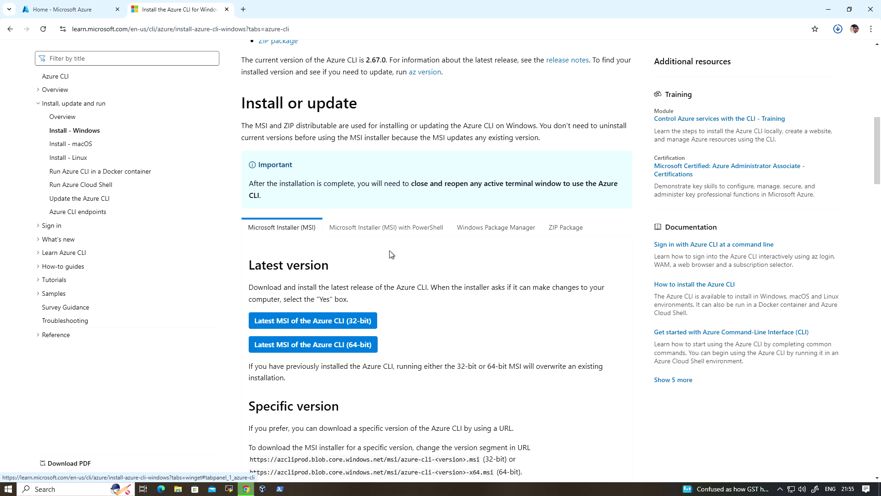
{"action": "left_click", "coordinate": [374, 228]}
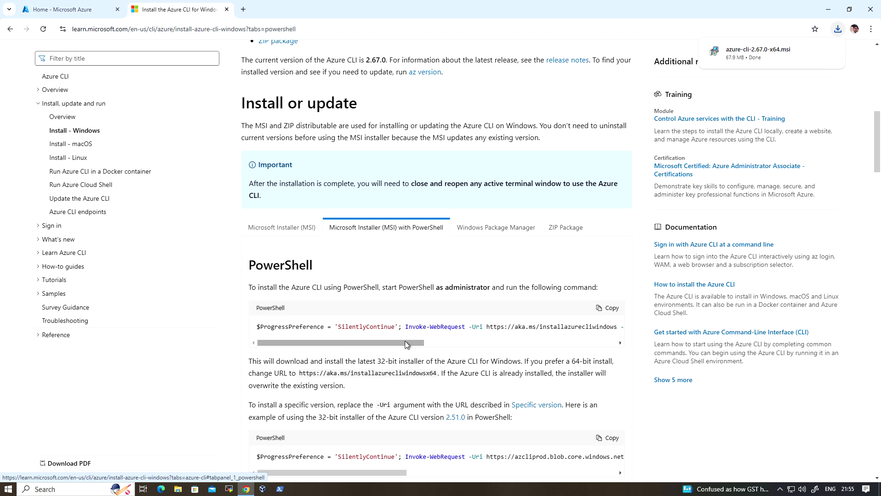
{"action": "mouse_move", "coordinate": [394, 342]}
{"action": "left_mouse_down"}
{"action": "mouse_move", "coordinate": [465, 343]}
{"action": "mouse_move", "coordinate": [360, 342]}
{"action": "left_mouse_up"}
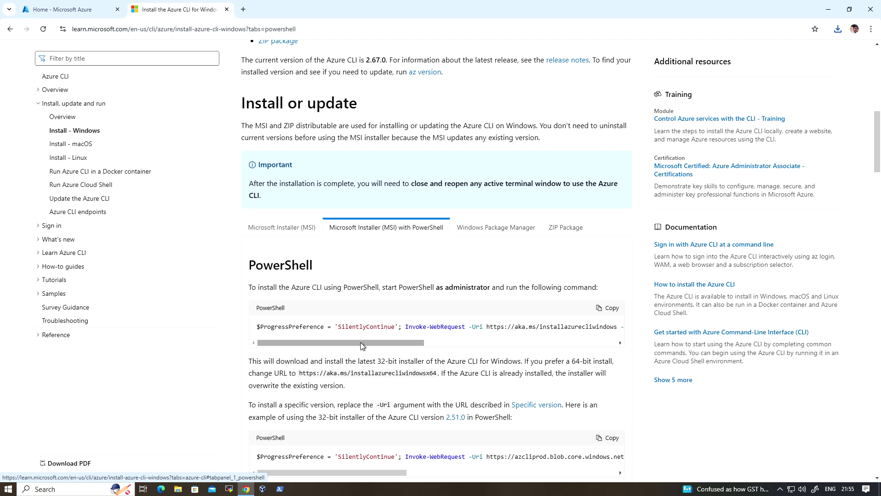
{"action": "left_click", "coordinate": [496, 227]}
{"action": "left_click", "coordinate": [565, 227]}
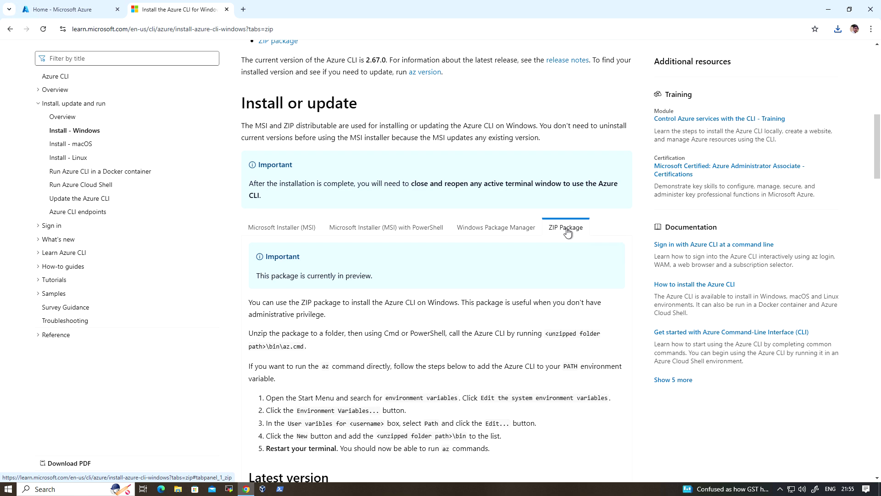
{"action": "left_click", "coordinate": [282, 227]}
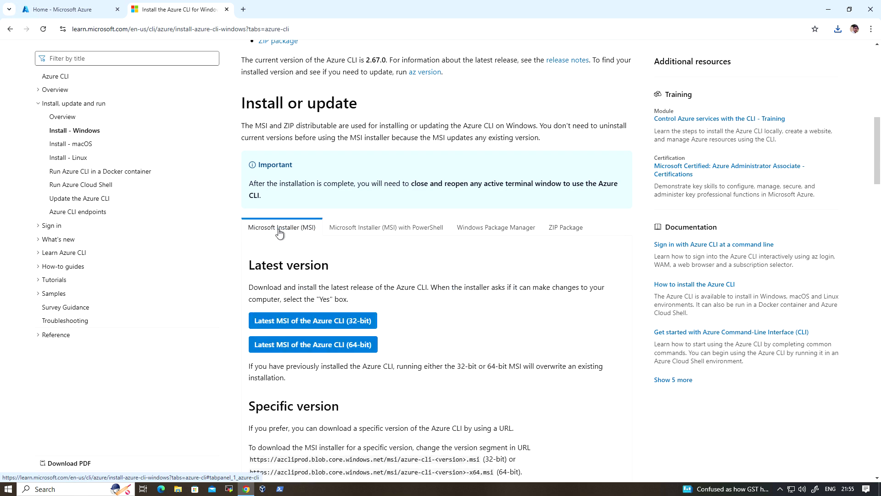
- Run the downloaded Azure CLI MSI, accept the terms, approve UAC, and finish the install
{"action": "left_click", "coordinate": [837, 29]}
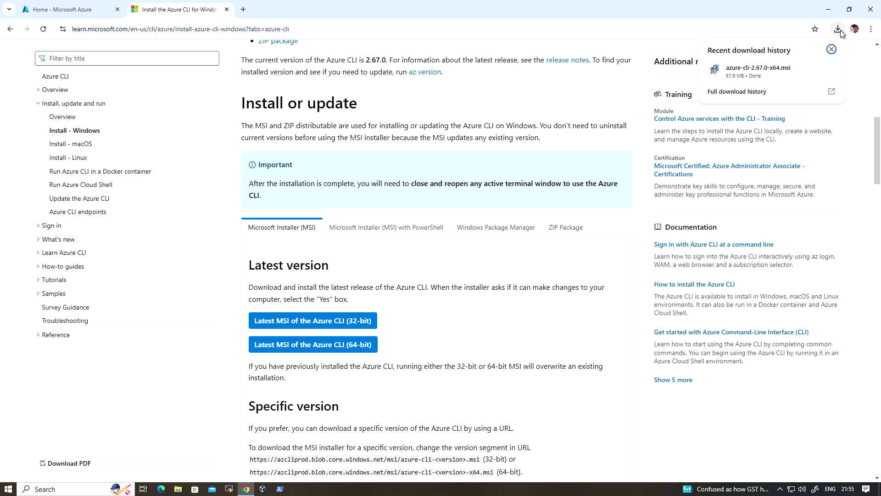
{"action": "left_click", "coordinate": [757, 67]}
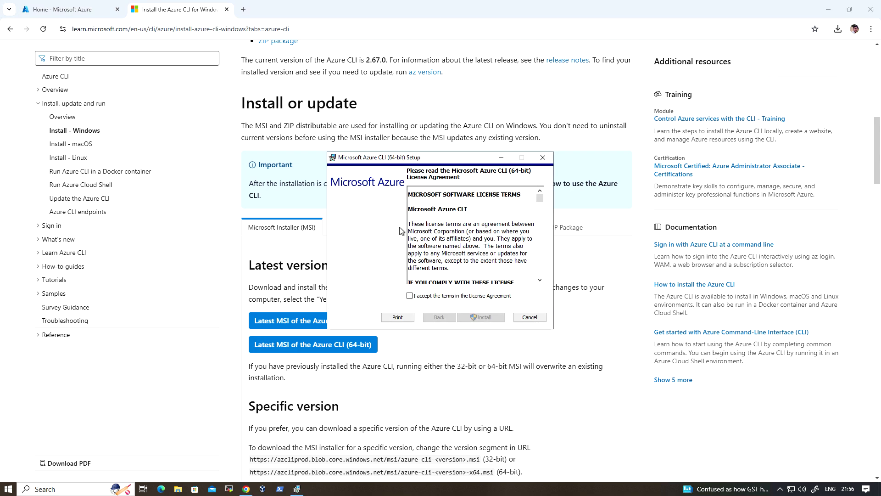
{"action": "left_click", "coordinate": [410, 296]}
{"action": "left_click", "coordinate": [490, 318]}
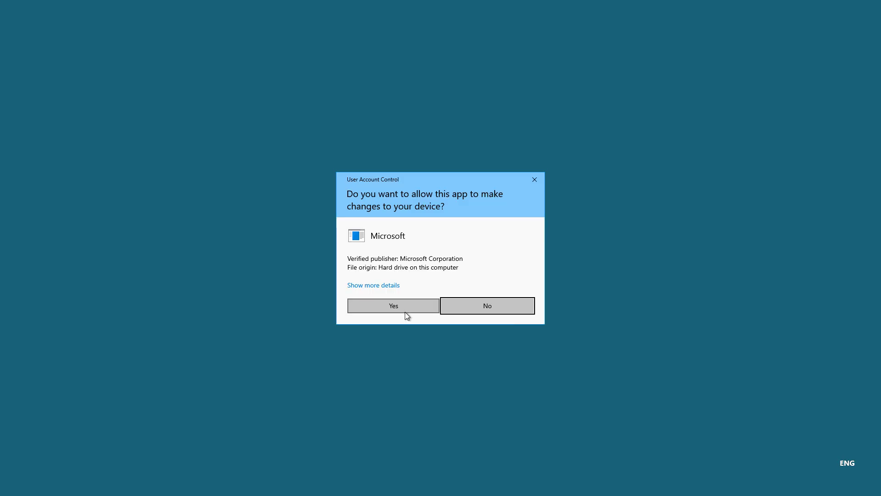
{"action": "left_click", "coordinate": [405, 312]}
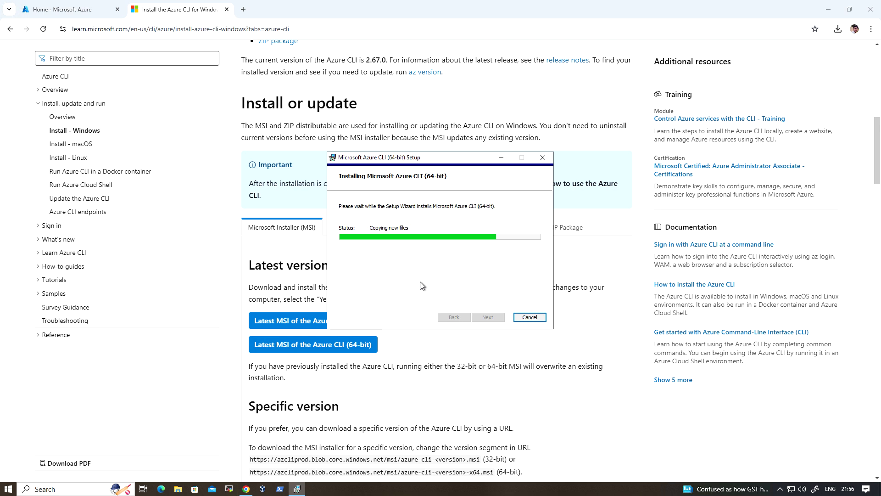
{"action": "scroll", "coordinate": [310, 359], "scroll_direction": "down", "scroll_amount": 2}
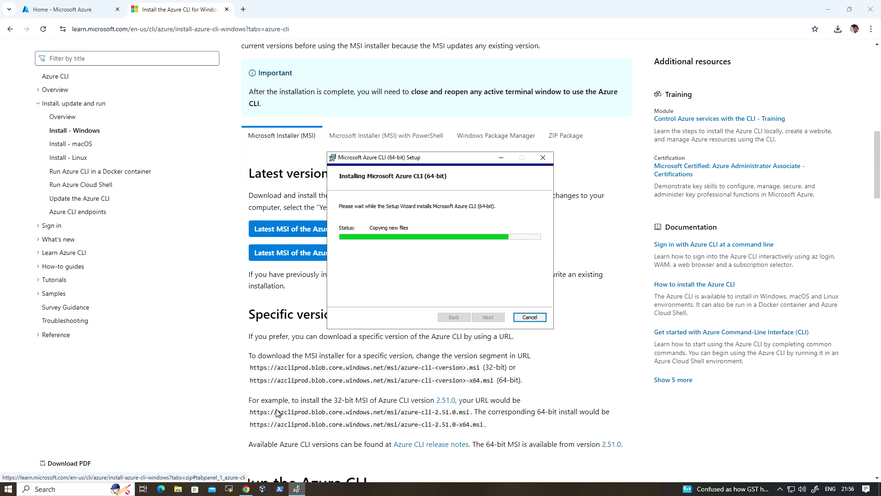
{"action": "scroll", "coordinate": [276, 410], "scroll_direction": "down", "scroll_amount": 3}
{"action": "scroll", "coordinate": [276, 410], "scroll_direction": "down", "scroll_amount": 3}
{"action": "scroll", "coordinate": [277, 409], "scroll_direction": "down", "scroll_amount": 2}
{"action": "scroll", "coordinate": [276, 410], "scroll_direction": "down", "scroll_amount": 3}
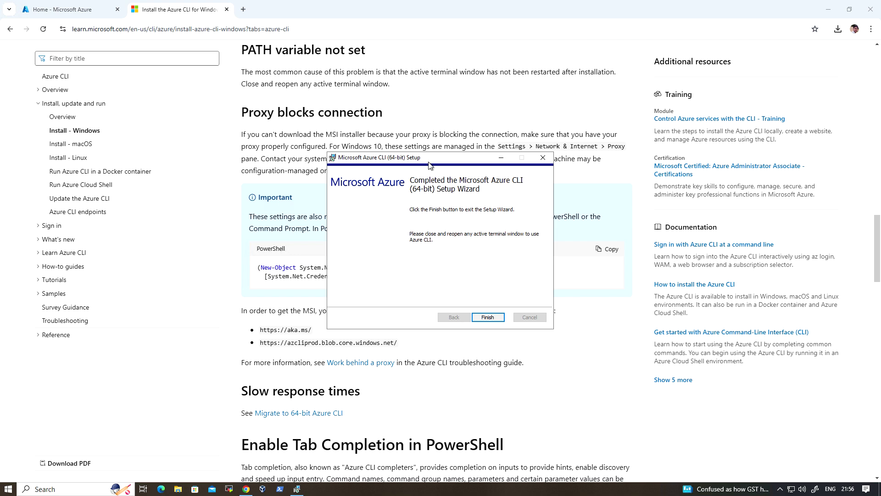
{"action": "left_click", "coordinate": [490, 318]}
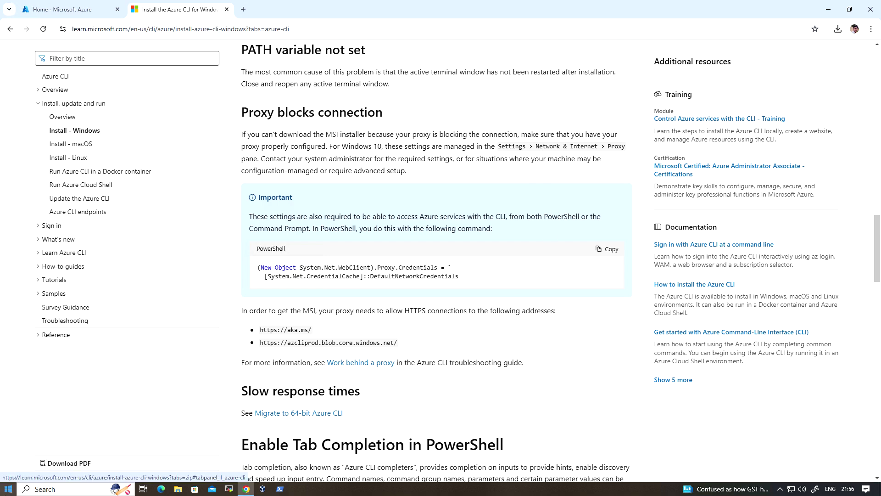
- Launch Command Prompt from a Start menu 'cmd' search and maximize the fresh window
{"action": "left_click", "coordinate": [8, 488]}
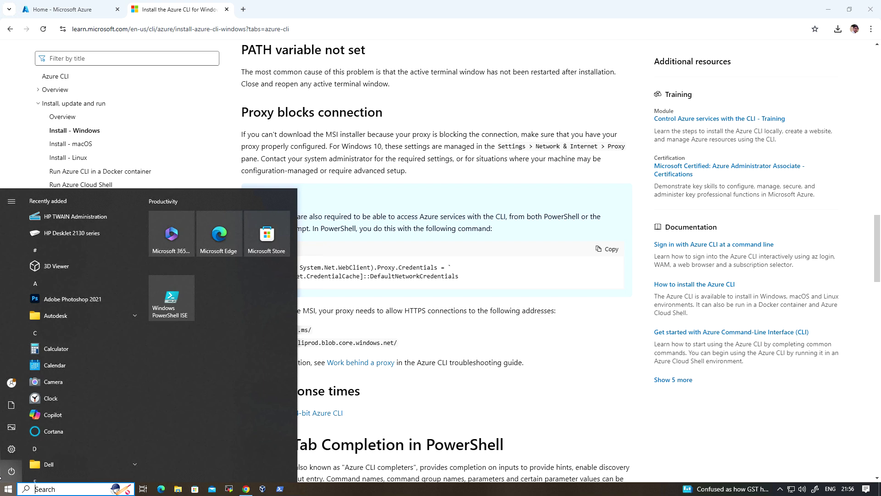
{"action": "type", "text": "cmd"}
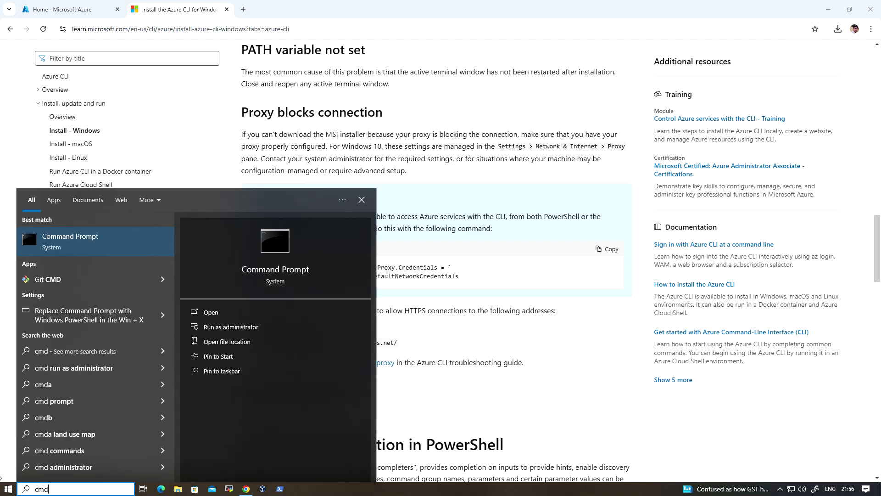
{"action": "left_click", "coordinate": [85, 234]}
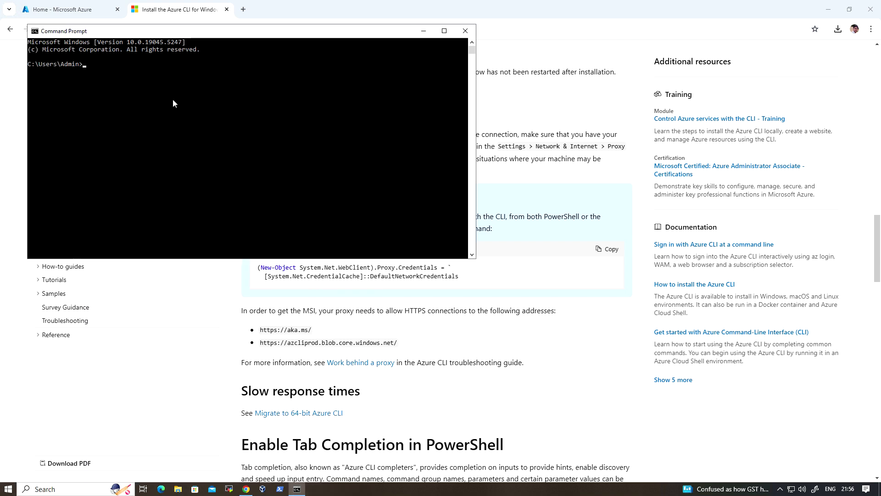
{"action": "left_click_drag", "start_coordinate": [206, 31], "coordinate": [364, 57]}
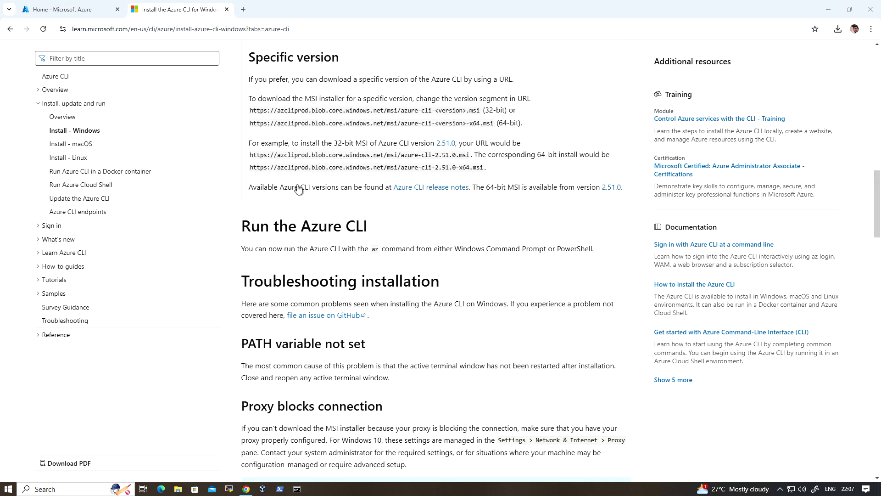
{"action": "left_click", "coordinate": [10, 489]}
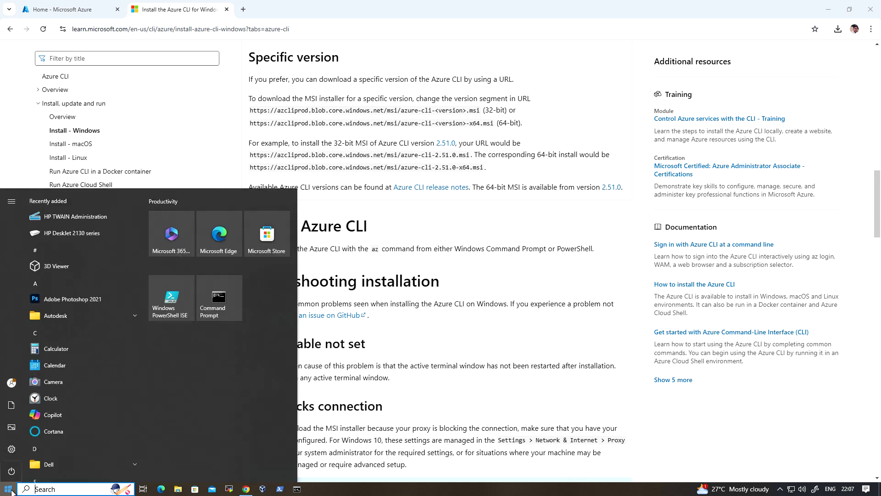
{"action": "type", "text": "cmd"}
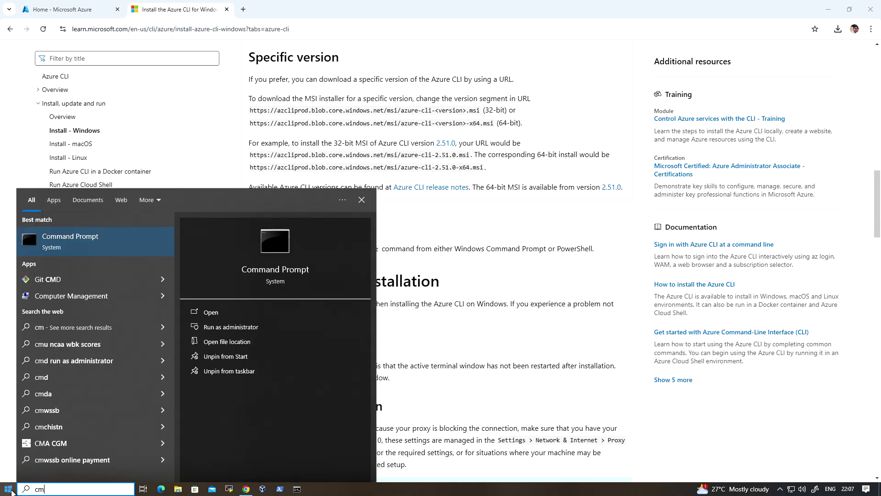
{"action": "left_click", "coordinate": [83, 242]}
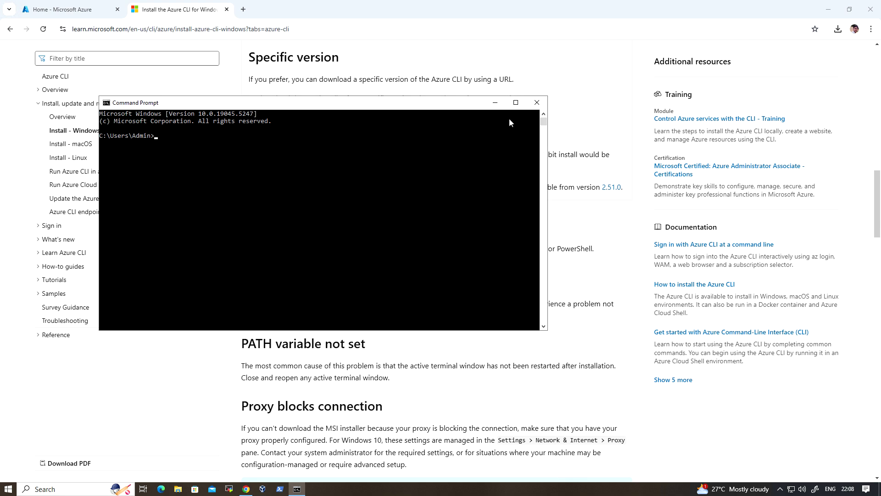
{"action": "left_click", "coordinate": [516, 103]}
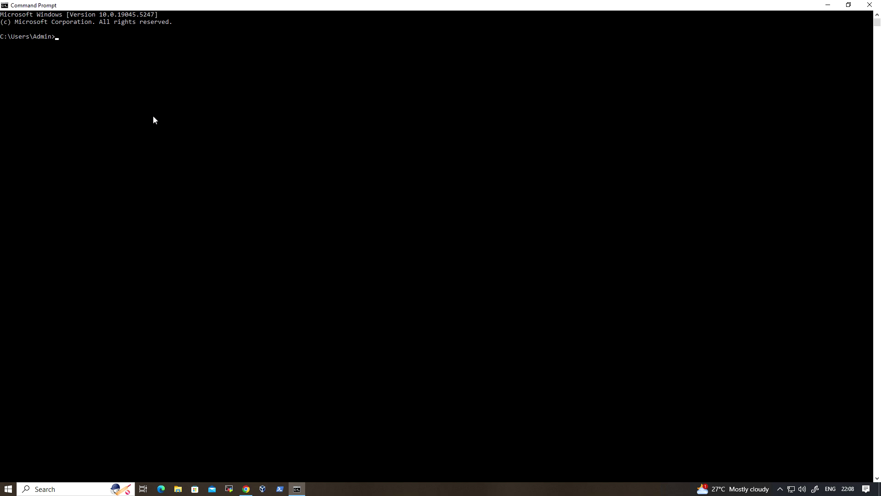
{"action": "scroll", "coordinate": [165, 143], "scroll_direction": "up", "scroll_amount": 4}
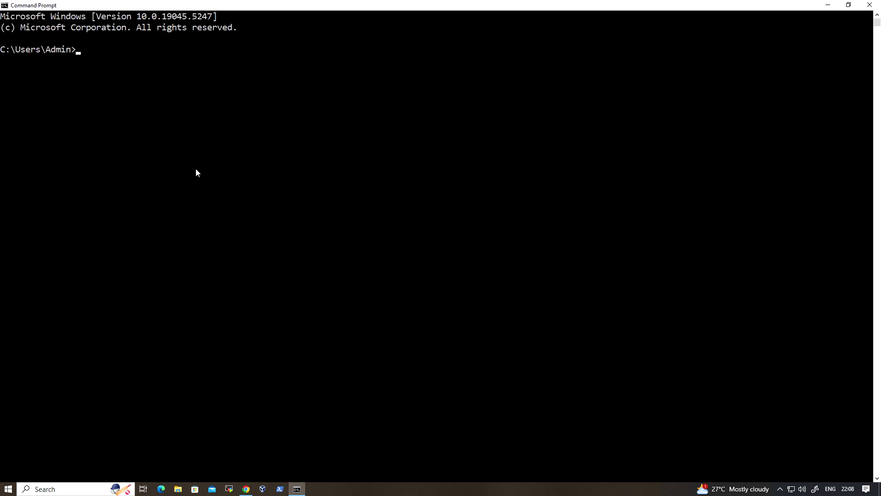
{"action": "scroll", "coordinate": [196, 169], "scroll_direction": "up", "scroll_amount": 1, "text": "ctrl"}
{"action": "type", "text": "az --version"}
- Run az --version to confirm Azure CLI 2.67.0 is installed and up to date
{"action": "key", "text": "Return"}
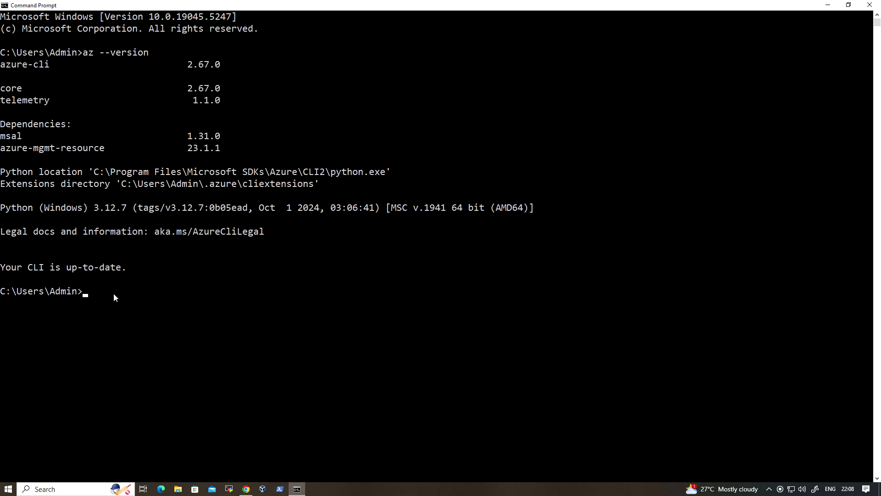
{"action": "type", "text": "az login"}
- Run az login, attempt a Microsoft account sign-in, then rerun az login after it fails
{"action": "key", "text": "Return"}
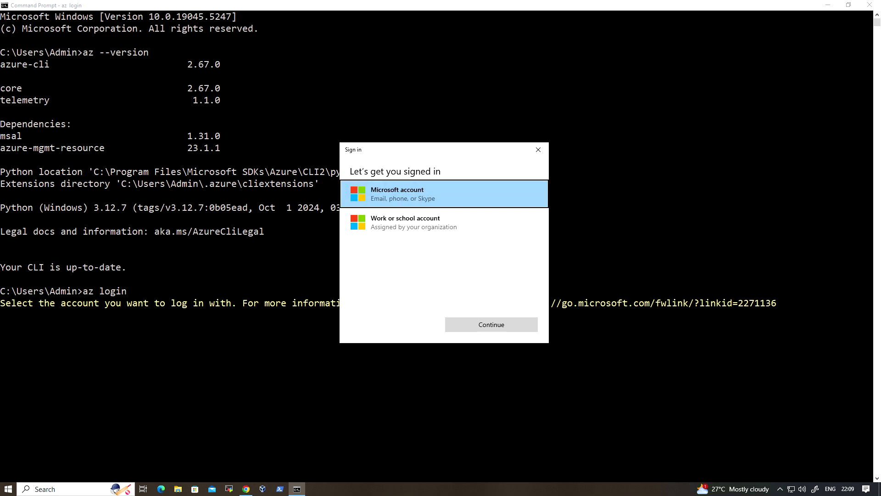
{"action": "left_click", "coordinate": [491, 325]}
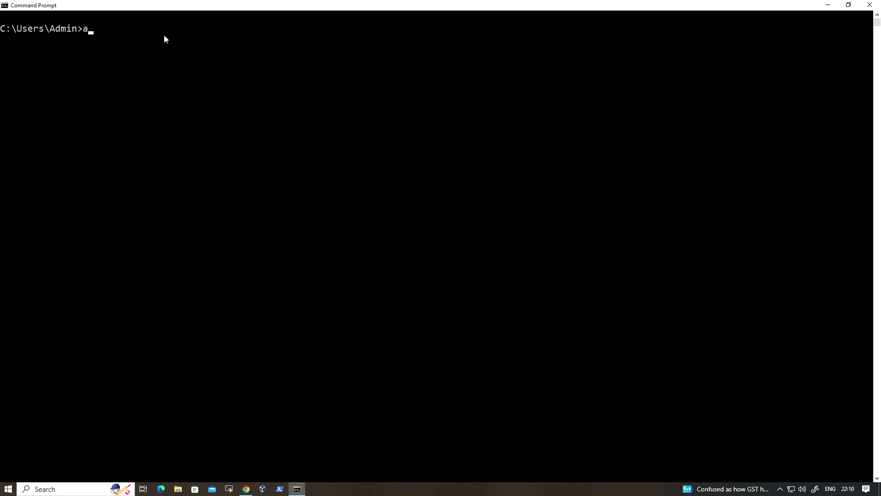
{"action": "type", "text": "az login"}
{"action": "key", "text": "Return"}
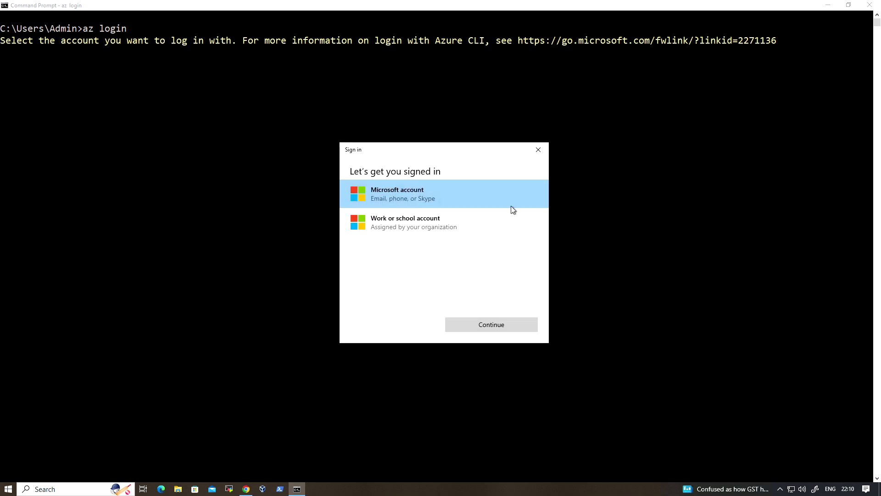
- Sign in with a work or school account, submitting its email and password
{"action": "left_click", "coordinate": [410, 226]}
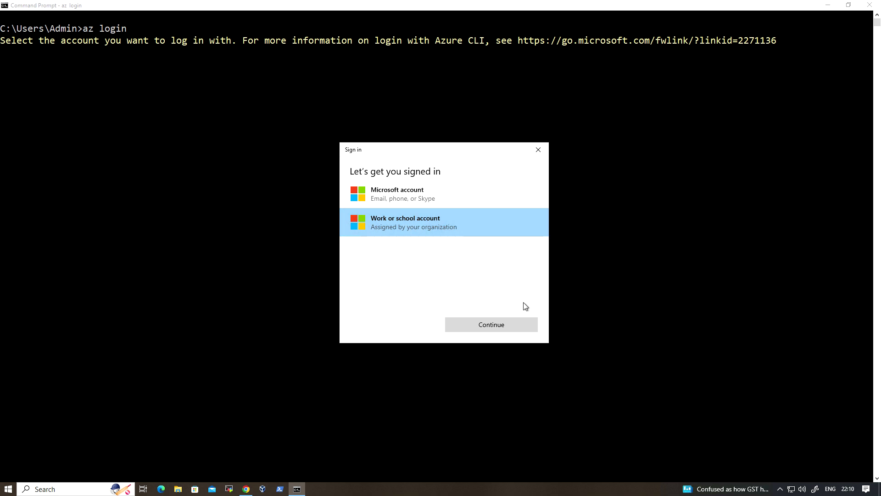
{"action": "left_click", "coordinate": [506, 324]}
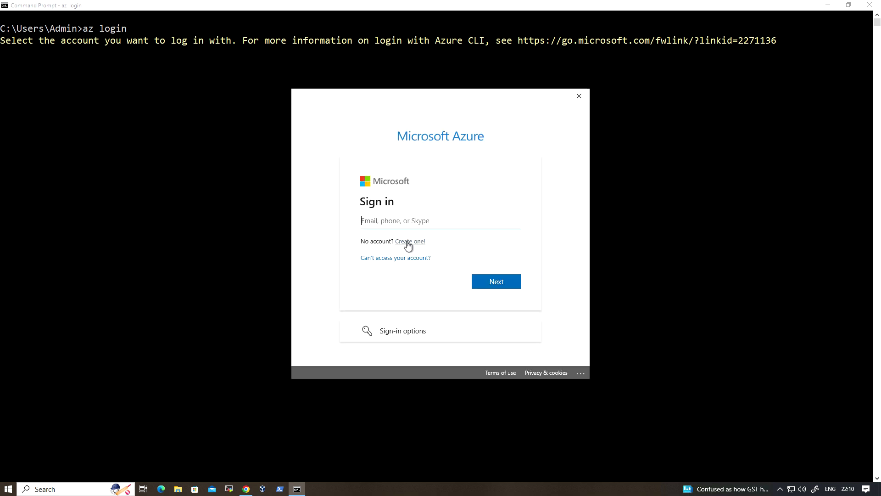
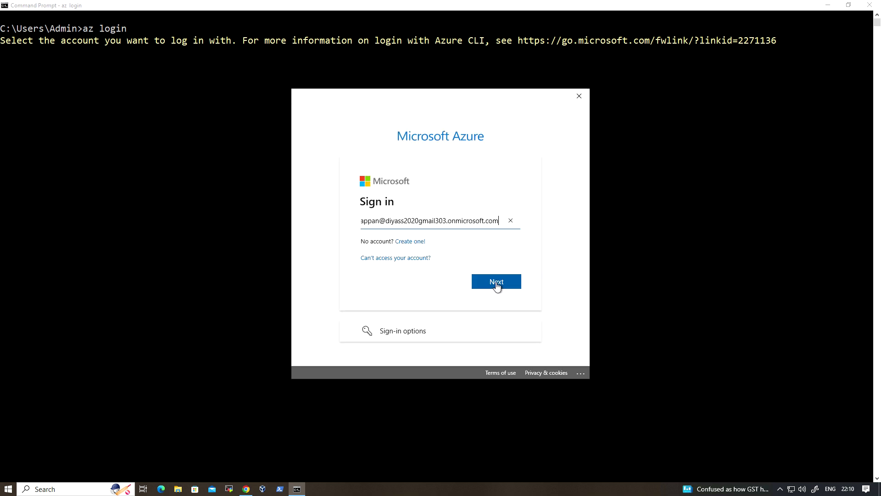
{"action": "left_click", "coordinate": [497, 281]}
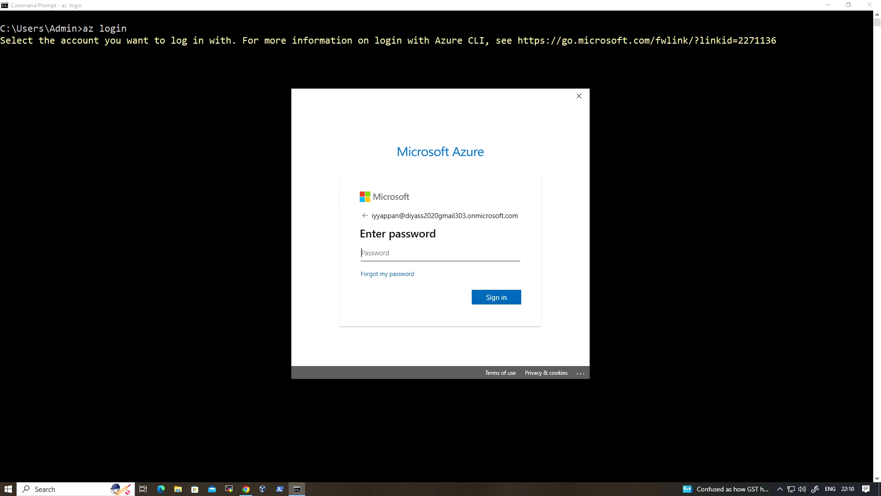
{"action": "type", "text": "a*********"}
{"action": "type", "text": "***"}
{"action": "key", "text": "Return"}
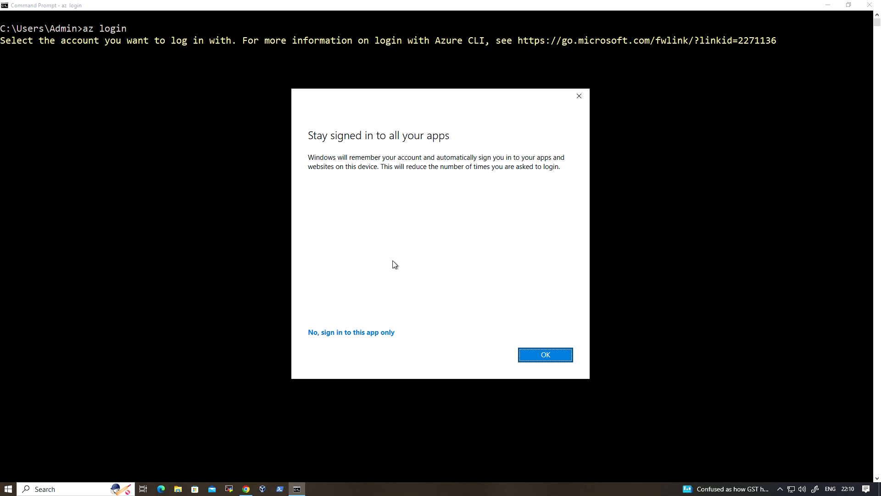
- Choose 'No, sign in to this app only' and keep Free Trial as the default subscription
{"action": "left_click", "coordinate": [352, 332]}
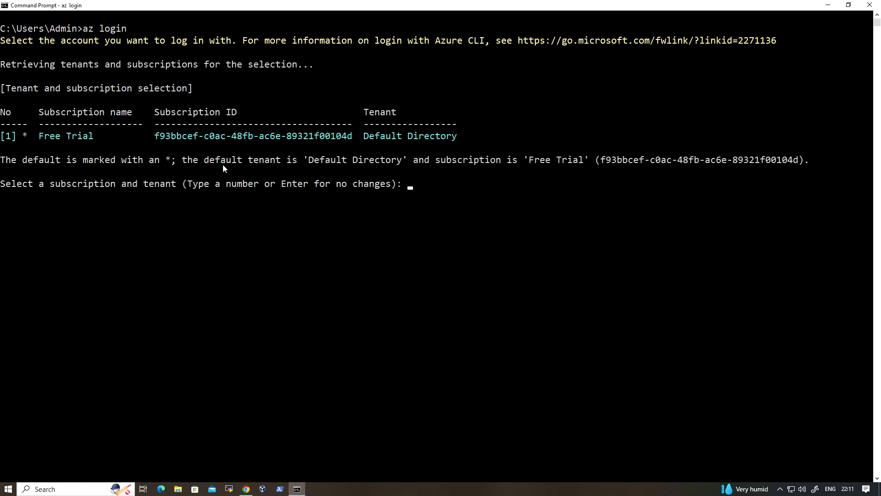
{"action": "left_click", "coordinate": [429, 187]}
{"action": "key", "text": "Escape"}
{"action": "key", "text": "Return"}
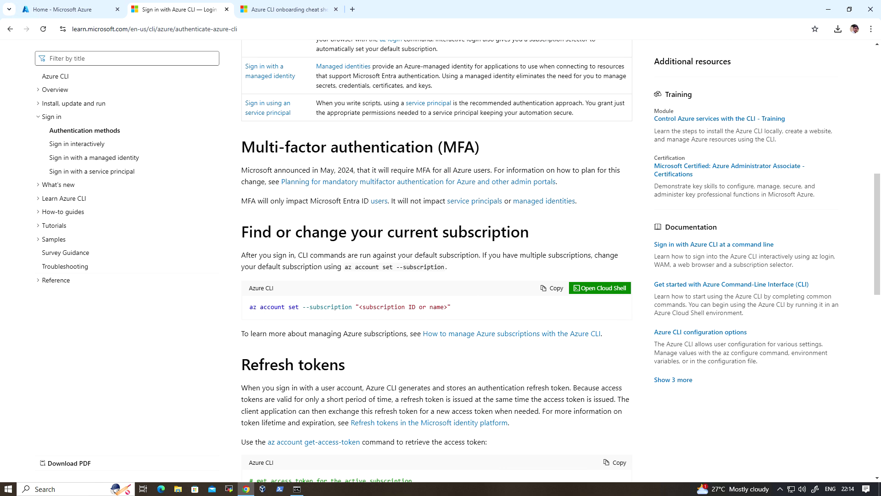
- Highlight the az account set --subscription example, then view the Azure CLI onboarding cheat sheet
{"action": "left_click_drag", "start_coordinate": [249, 307], "coordinate": [448, 307]}
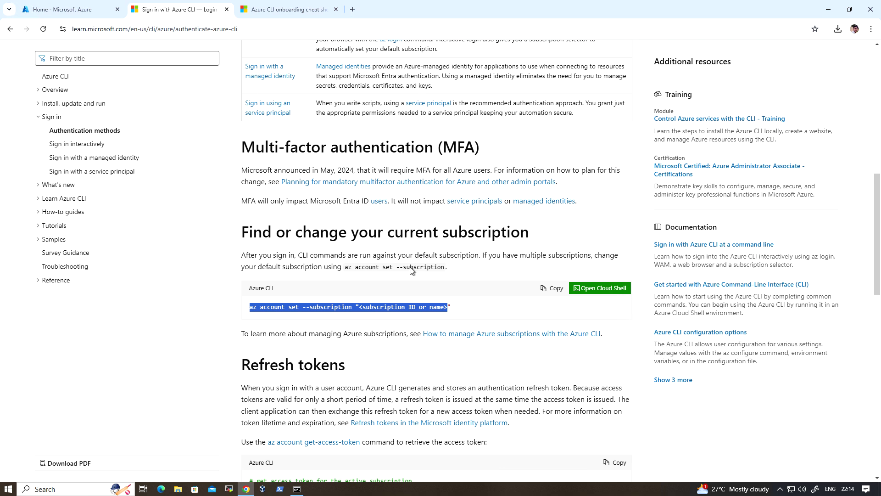
{"action": "left_click", "coordinate": [287, 9]}
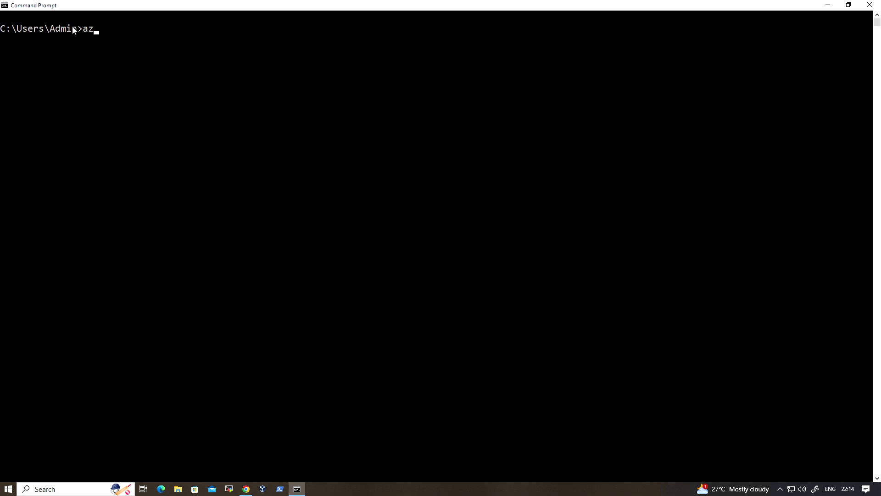
{"action": "type", "text": "account show"}
{"action": "type", "text": " --out"}
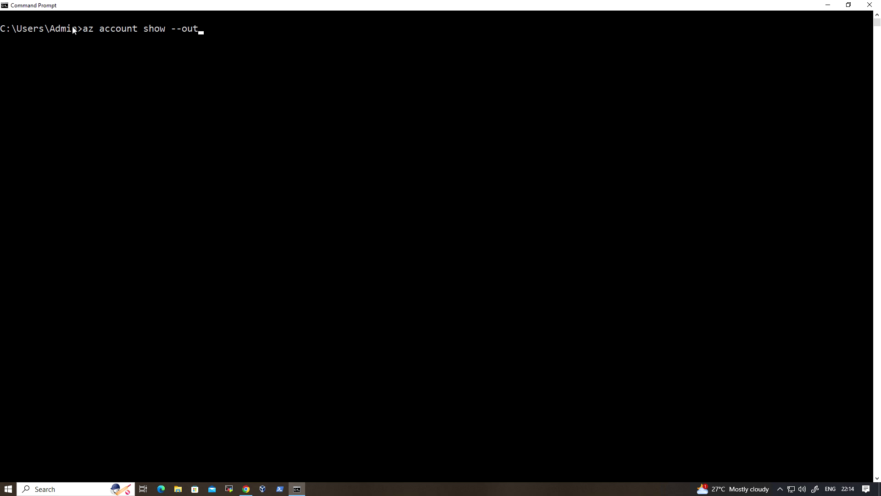
{"action": "type", "text": "put tabl"}
{"action": "type", "text": "e"}
- Run az account show --output table and highlight the home tenant ID and Enabled state
{"action": "key", "text": "Return"}
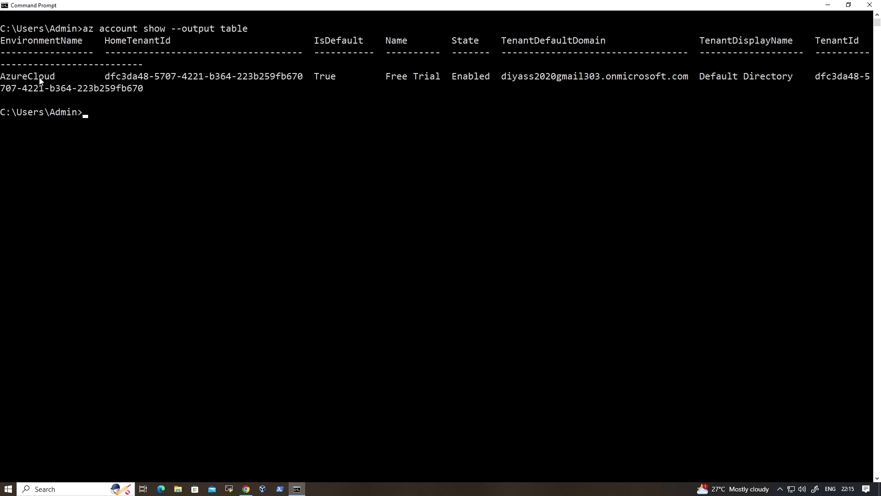
{"action": "left_click", "coordinate": [125, 77]}
{"action": "left_click_drag", "start_coordinate": [124, 77], "coordinate": [177, 76]}
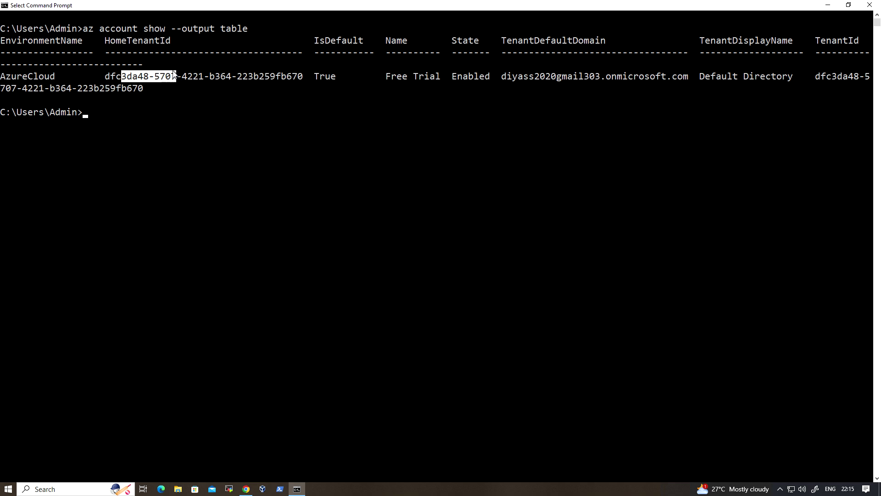
{"action": "left_click_drag", "start_coordinate": [393, 77], "coordinate": [495, 76]}
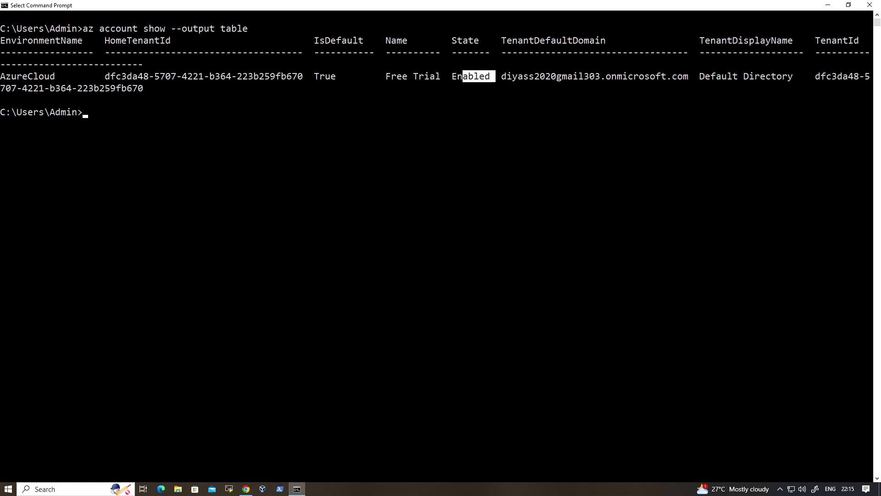
{"action": "left_click", "coordinate": [245, 490]}
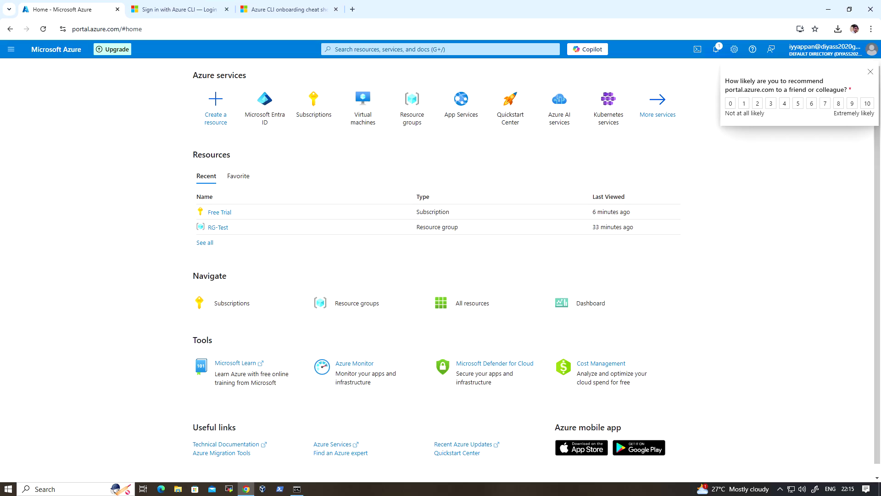